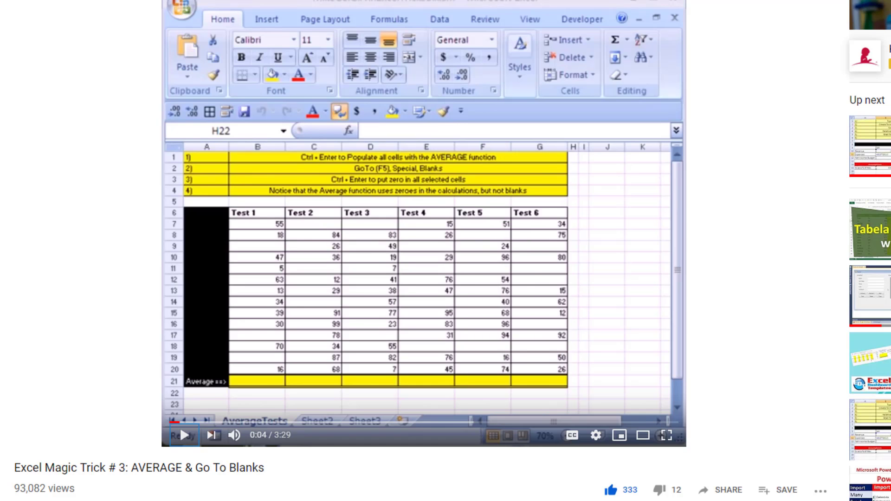
Scrub the 'Excel Magic Trick # 3' video past its title overlay to reveal the T(3) score sheet.
left_click_drag(320, 251, 829, 242)
mouse_move(660, 194)
left_mouse_down()
mouse_move(834, 223)
mouse_move(687, 308)
left_mouse_up()
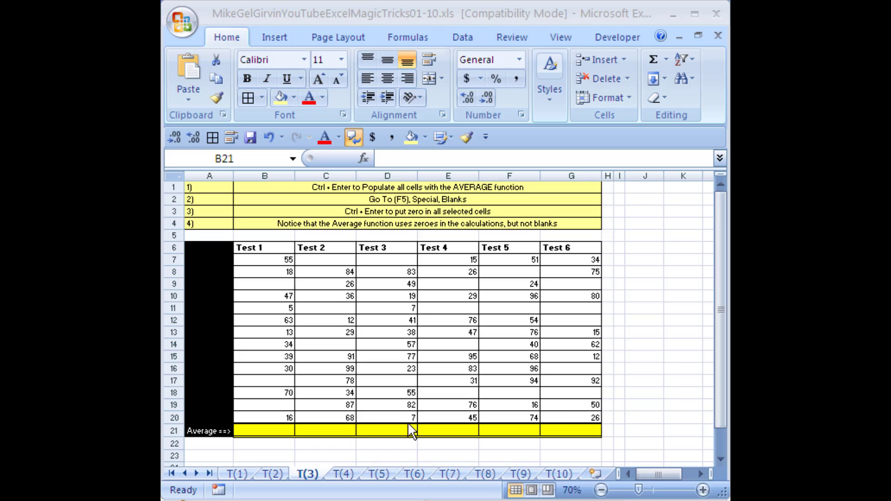
Select the yellow Average cells B21 through G21.
left_click(262, 429)
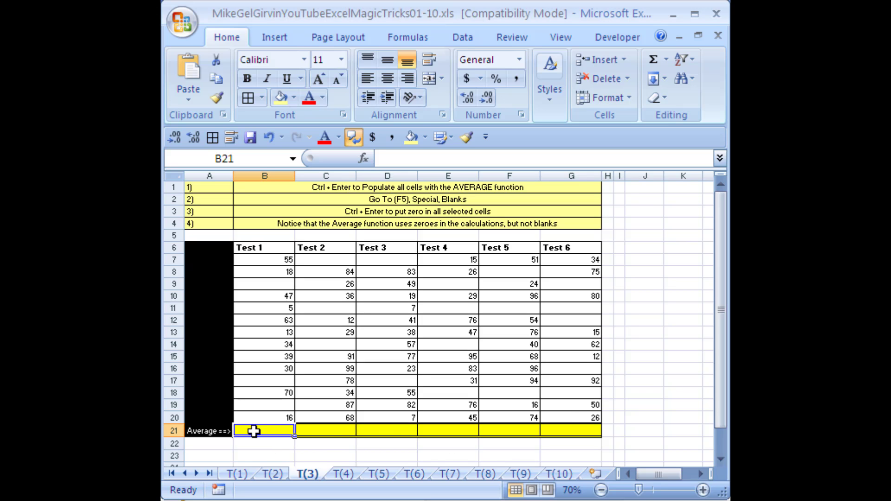
left_click_drag(253, 430, 567, 431)
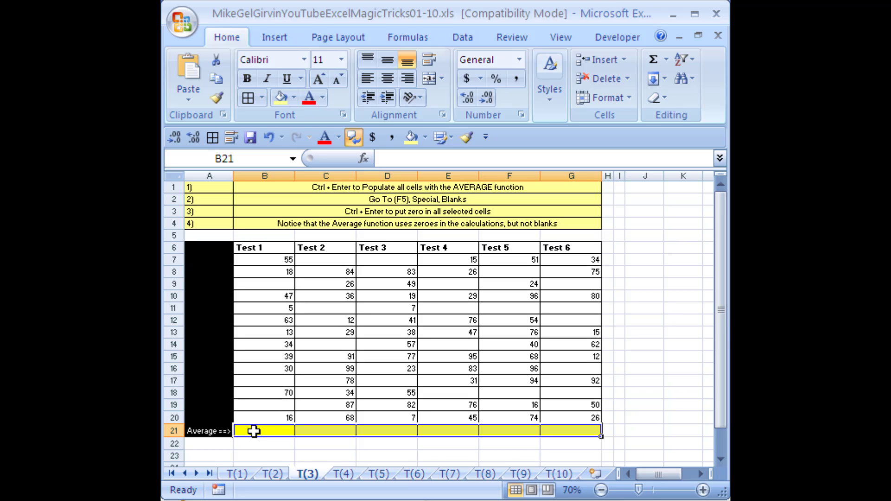
Enter =AVERAGE(B7:B20) into all of B21:G21 at once with Ctrl+Enter.
type("=")
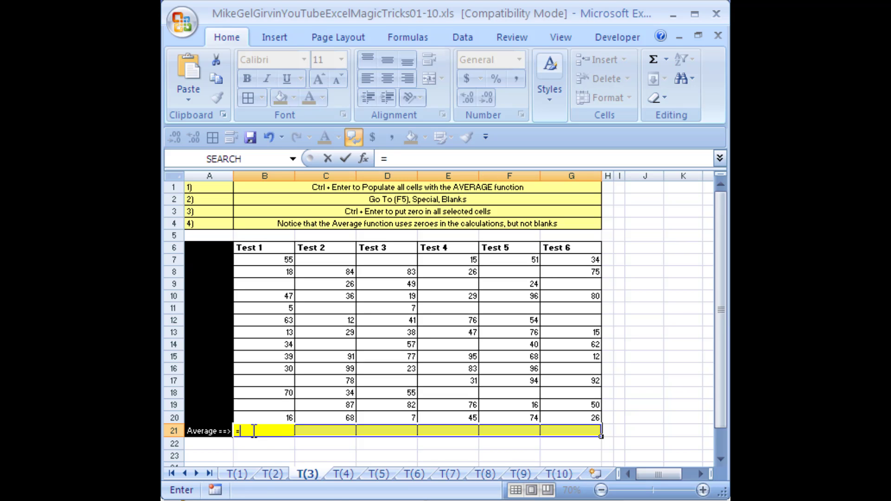
type("AVERage")
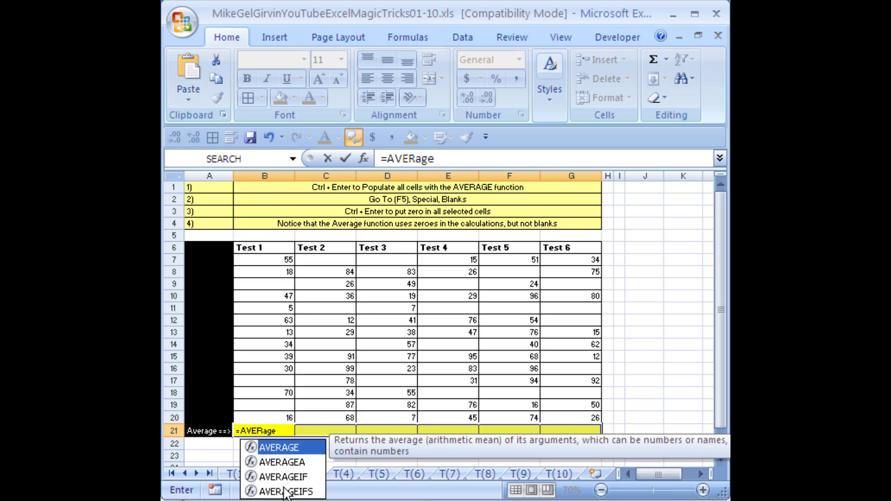
key("Tab")
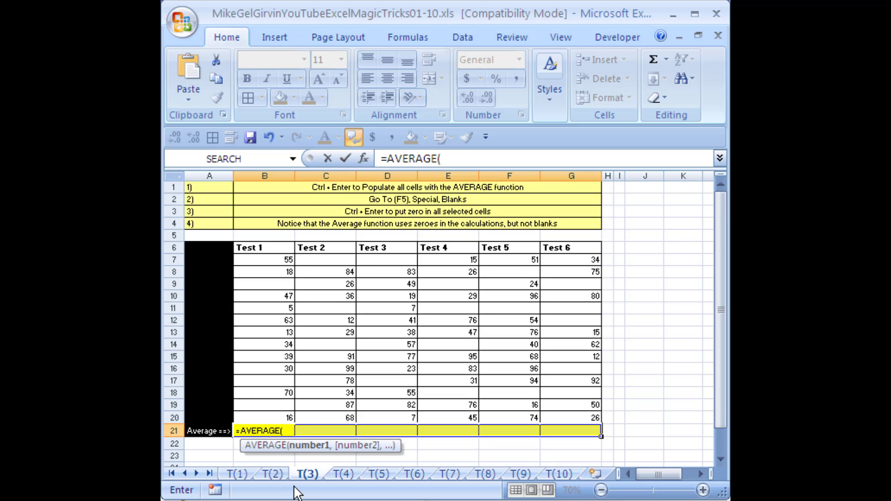
key("Up")
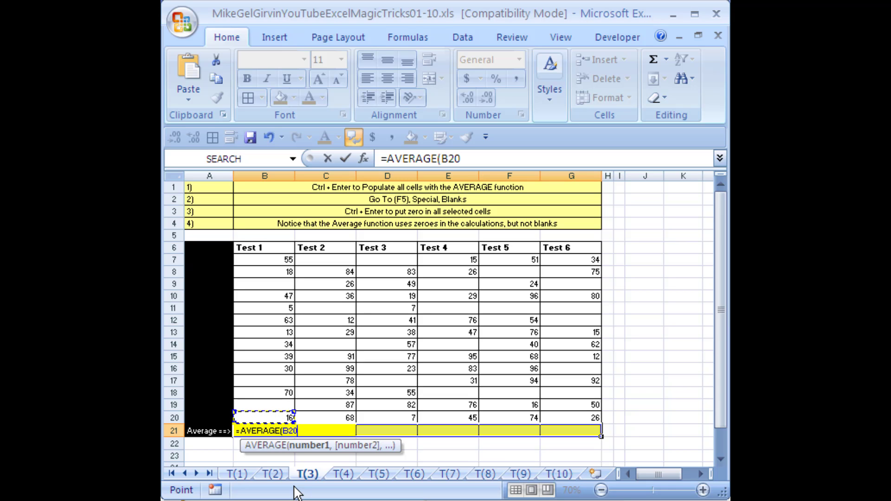
key("shift+Up")
key("shift+Up")
key("shift+Up")
key("shift+Up")
key("shift+Up")
key("shift+Up")
key("shift+Up")
key("shift+Up")
key("shift+Up")
key("shift+Up")
key("shift+Up")
key("shift+Up")
key("shift+Up")
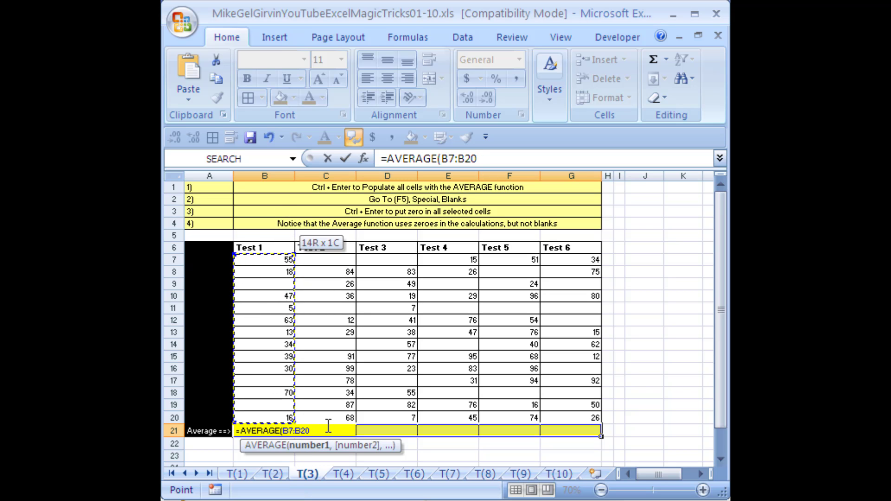
type(")")
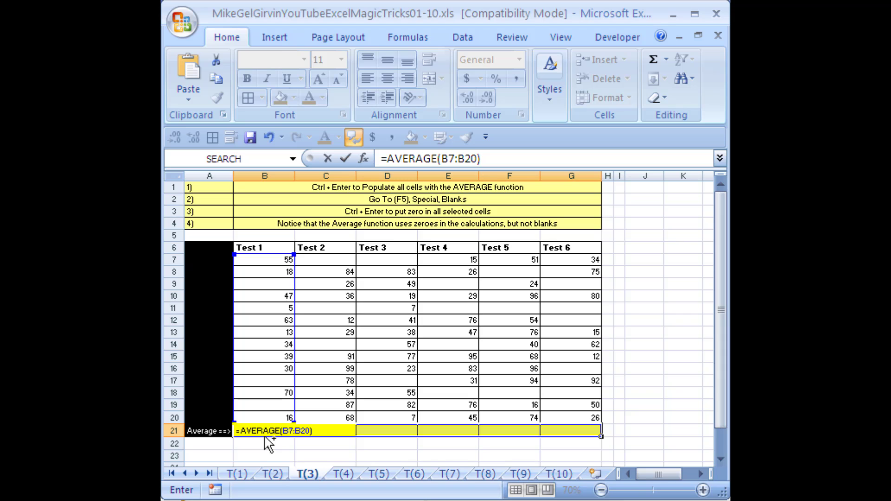
key("ctrl+Return")
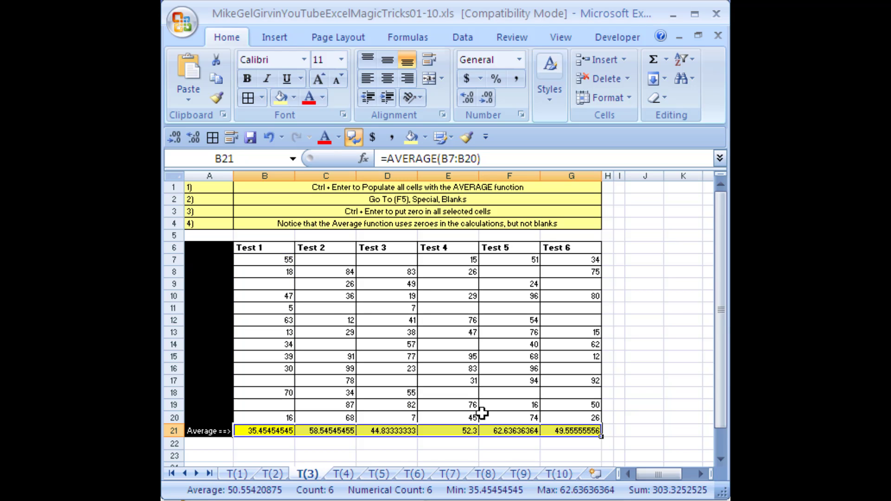
left_click(448, 430)
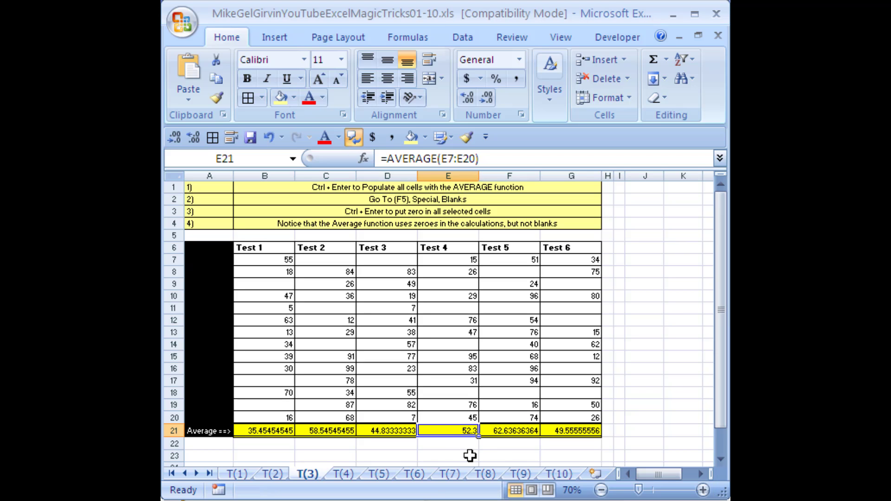
key("F2")
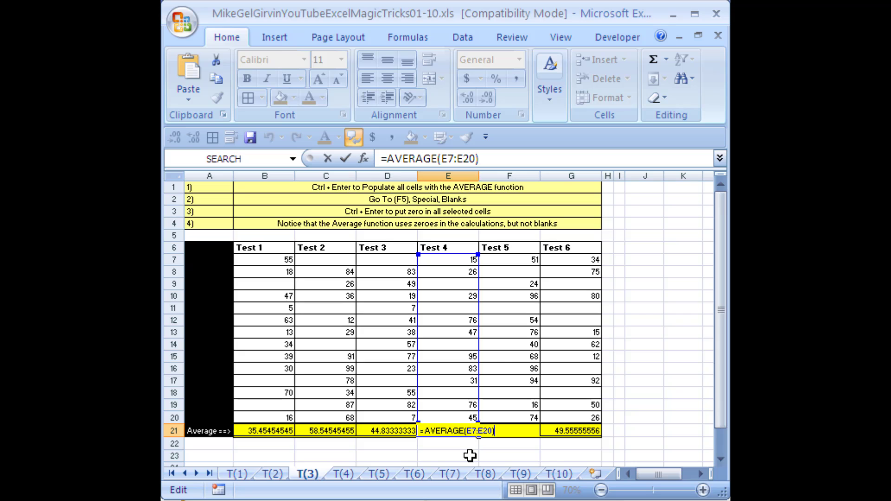
key("ctrl+Return")
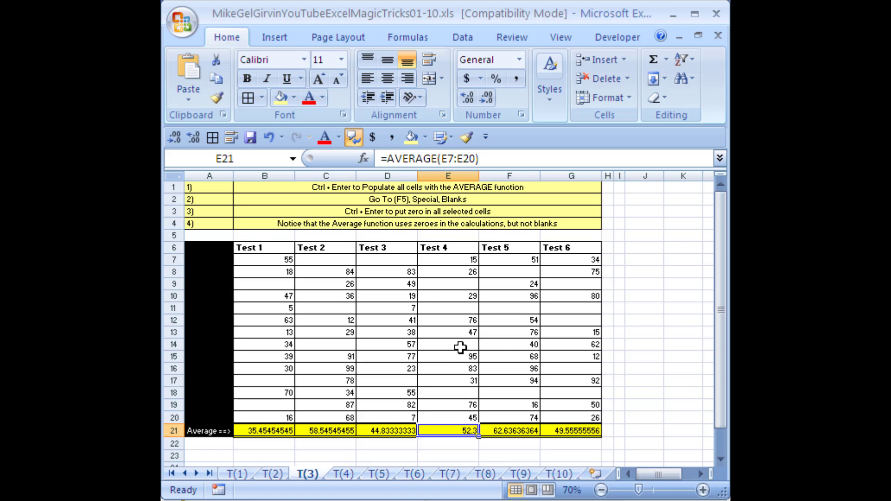
left_click(277, 281)
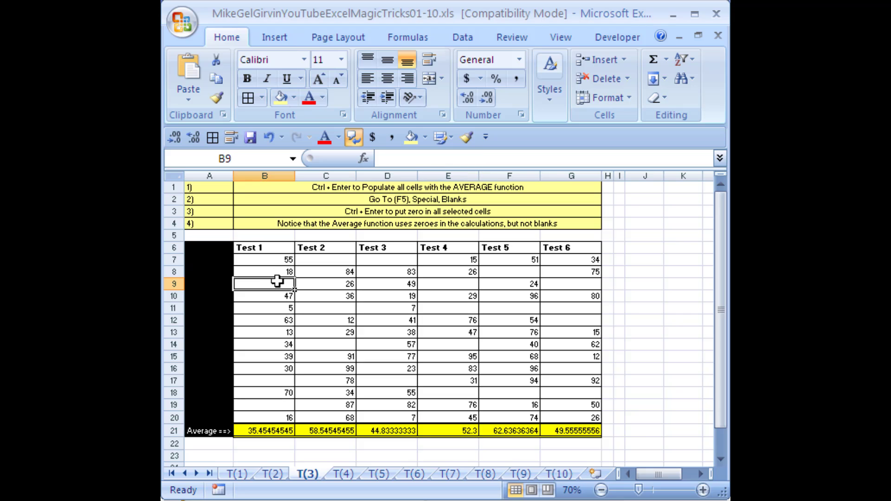
type("0")
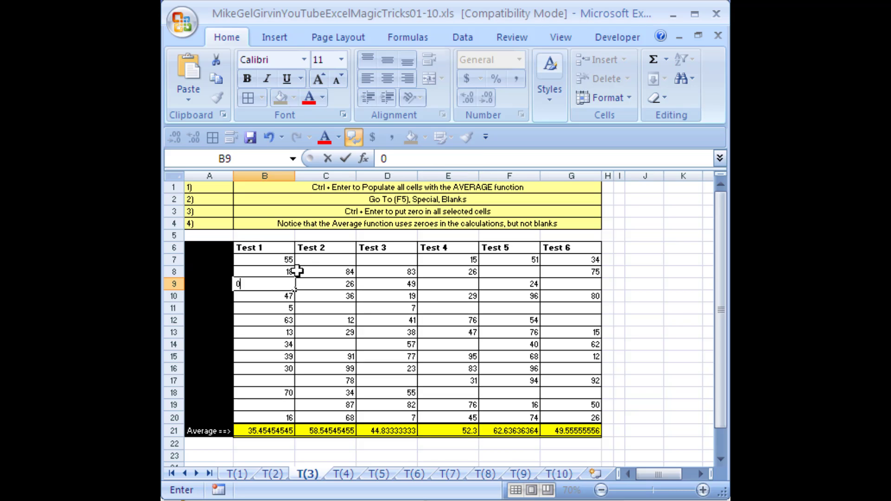
left_click(324, 258)
type("0")
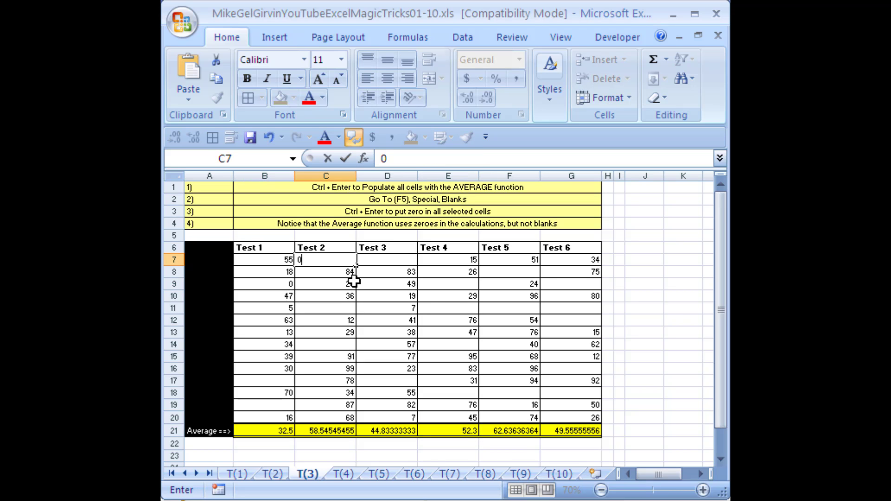
key("Escape")
key("ctrl+z")
key("ctrl+z")
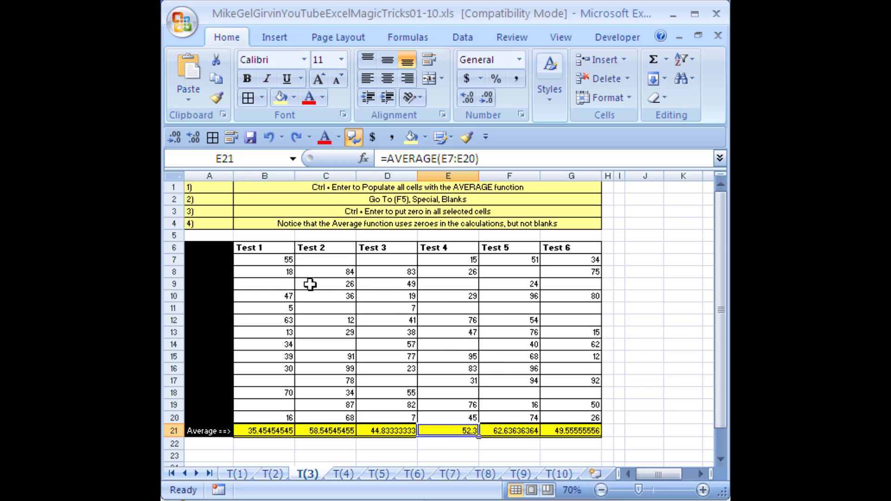
Select only the blank cells within B7:G20 using Go To Special, Blanks.
left_click_drag(266, 258, 576, 417)
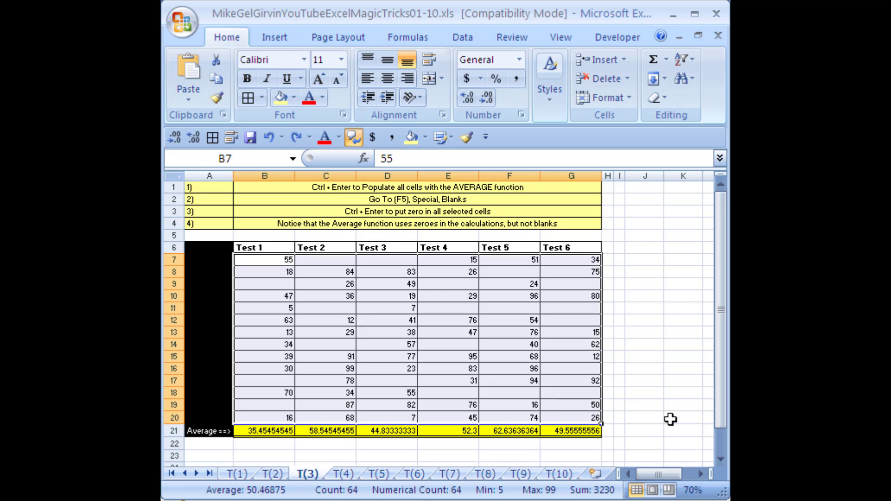
key("F5")
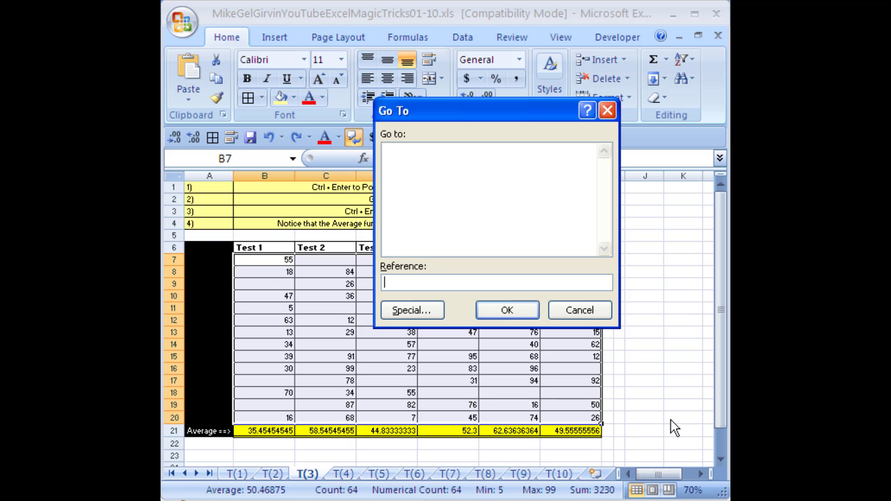
left_click(396, 311)
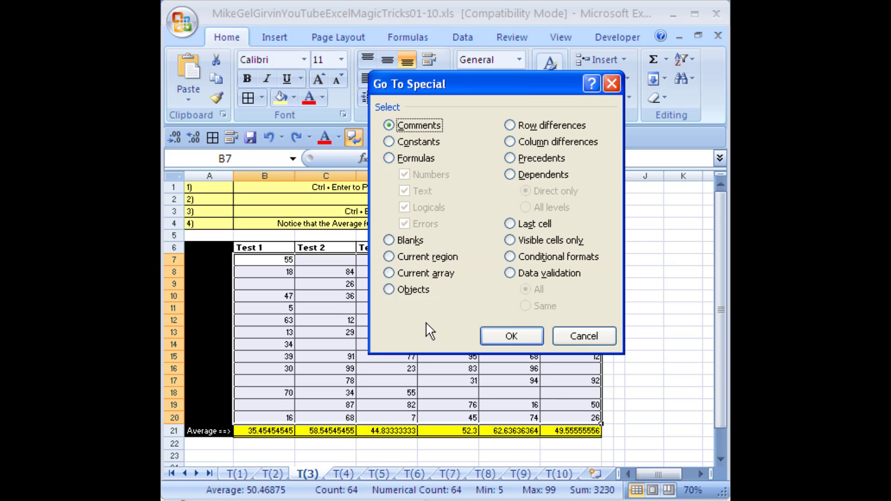
left_click(392, 240)
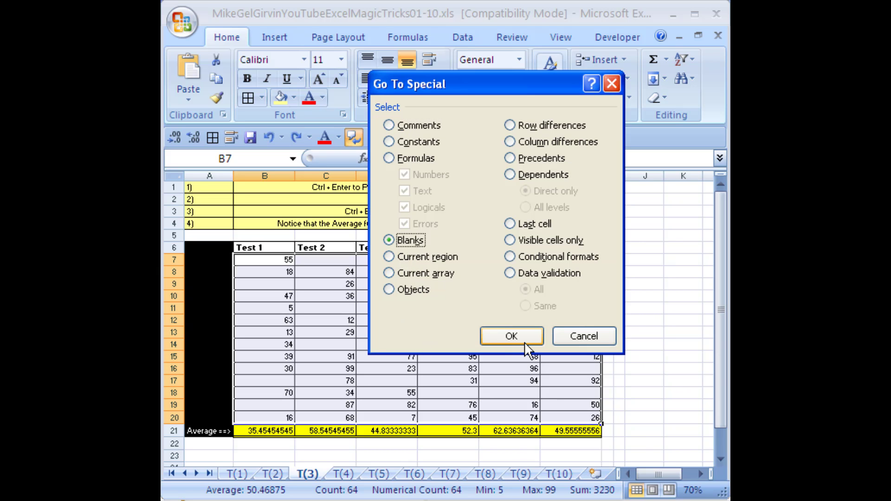
left_click(513, 337)
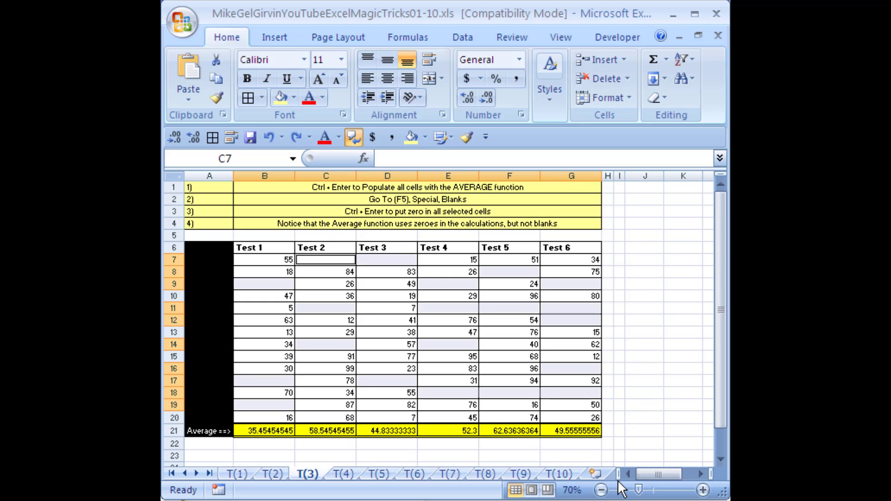
Fill 0 into all selected blank cells, then check the recalculated E21 average.
type("0")
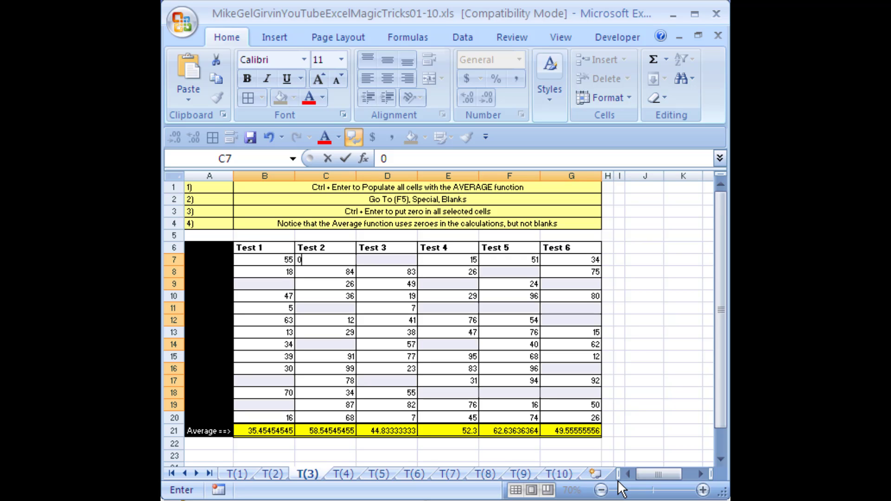
key("ctrl+Return")
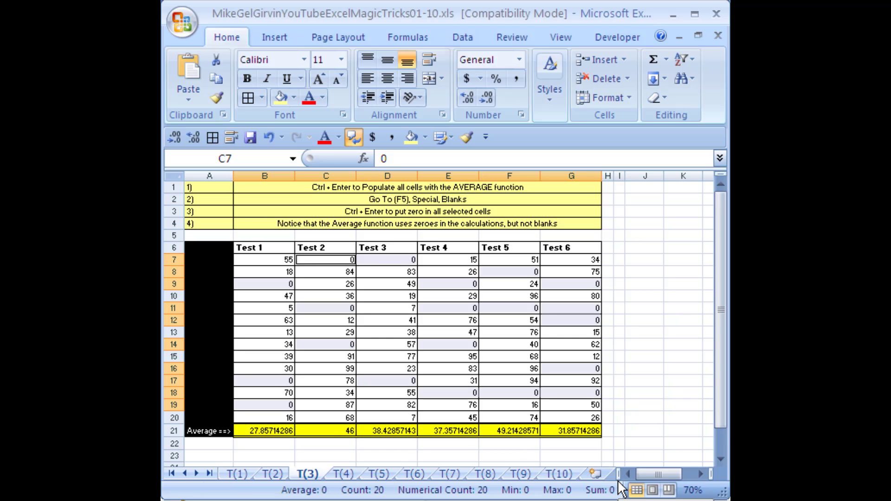
left_click(449, 432)
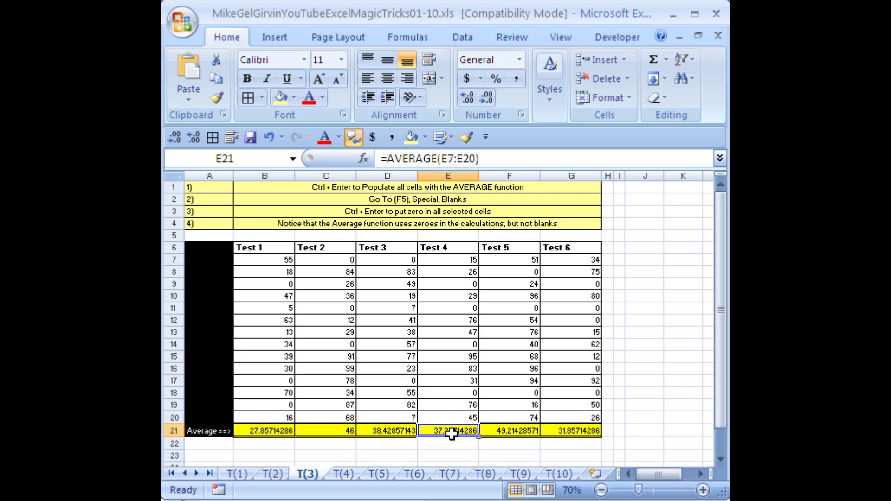